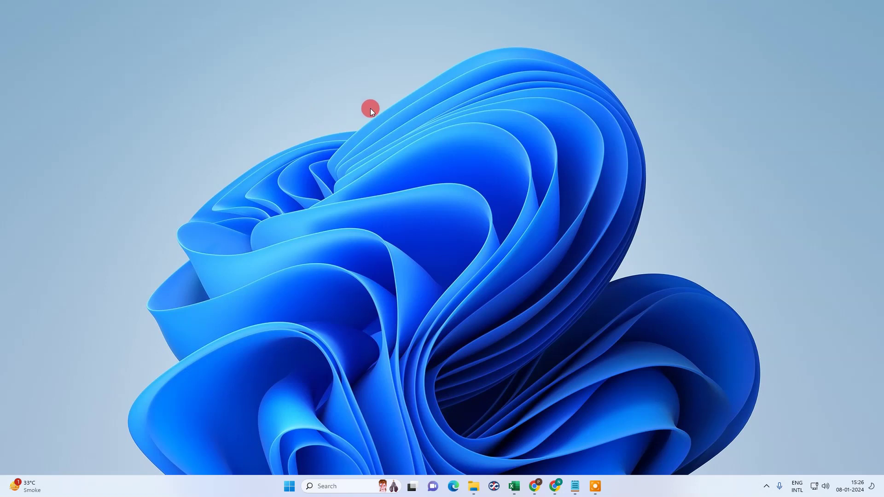
Refresh the Windows desktop four times from its right-click menu.
{"action": "right_click", "coordinate": [336, 83]}
{"action": "left_click", "coordinate": [397, 124]}
{"action": "right_click", "coordinate": [341, 99]}
{"action": "left_click", "coordinate": [397, 140]}
{"action": "right_click", "coordinate": [353, 121]}
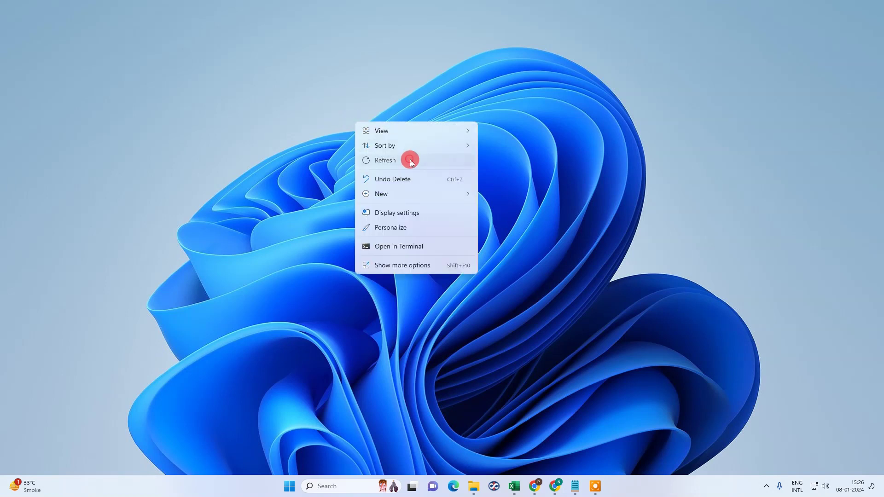
{"action": "left_click", "coordinate": [410, 159]}
{"action": "right_click", "coordinate": [358, 76]}
{"action": "left_click", "coordinate": [410, 118]}
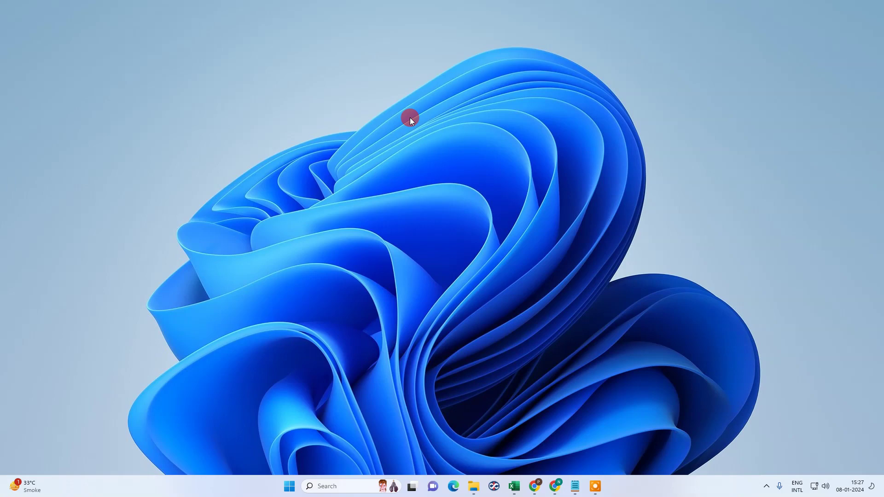
Look over the grey-shaded news paragraph in Chrome, then move to the blank untitled document.
{"action": "key", "text": "alt+Tab"}
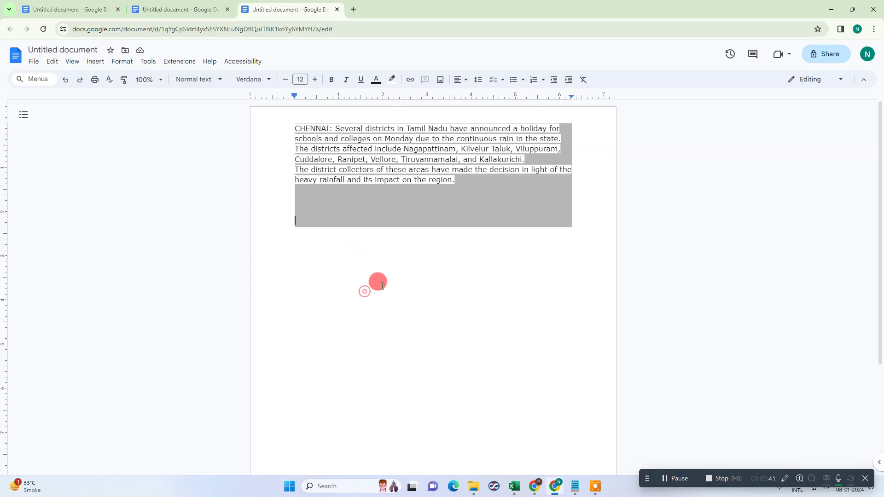
{"action": "left_click", "coordinate": [181, 5]}
{"action": "left_click", "coordinate": [285, 4]}
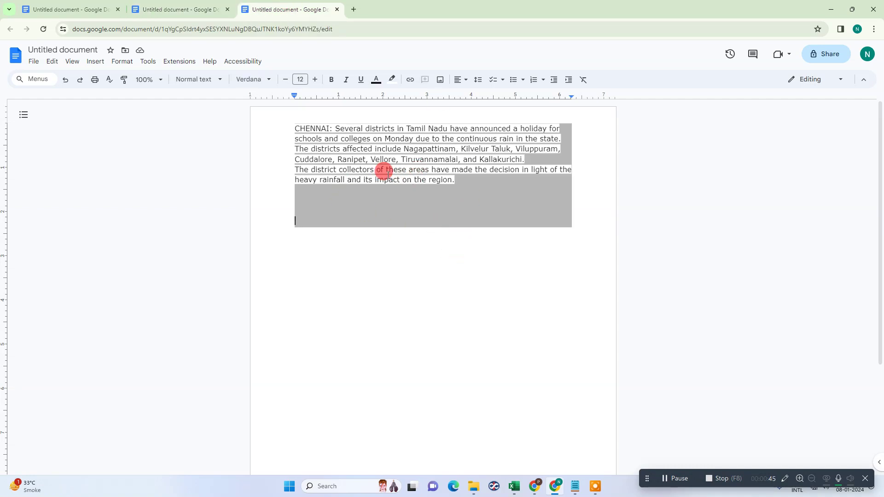
{"action": "left_click_drag", "start_coordinate": [475, 182], "coordinate": [267, 130]}
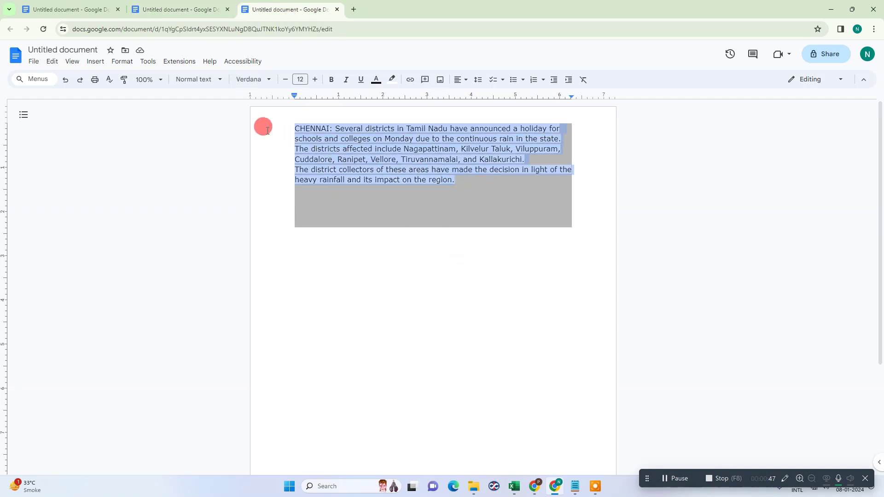
{"action": "left_click", "coordinate": [444, 265]}
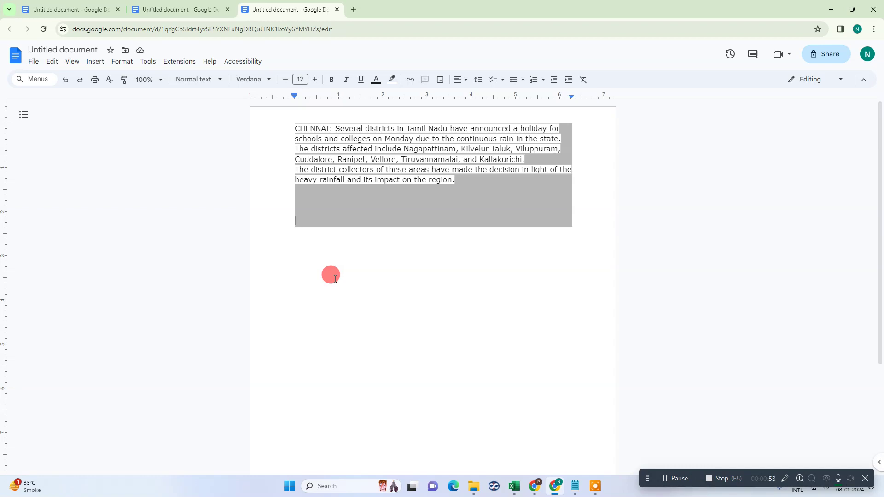
{"action": "left_click", "coordinate": [180, 9]}
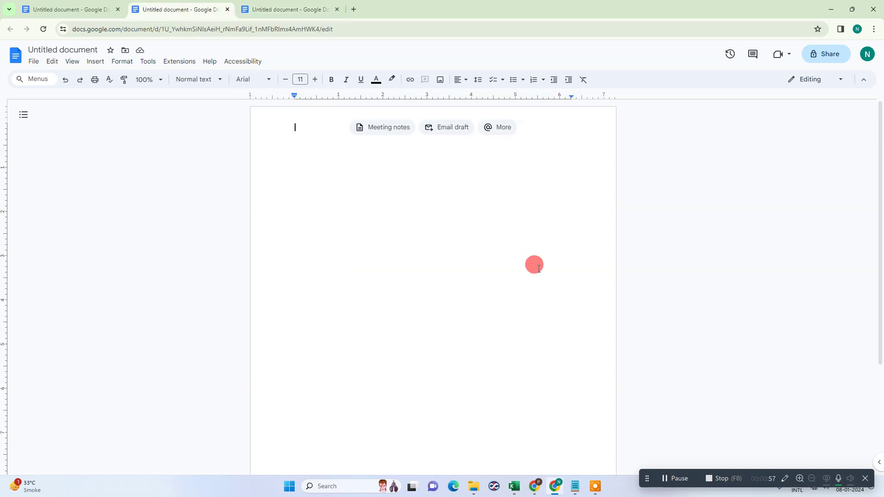
Paste the copied news paragraph into Notepad as plain text and select all of it.
{"action": "left_click", "coordinate": [581, 485]}
{"action": "type", "text": "CHENNAI: Several districts in Tamil Nadu have announced a holiday for schools and colleges on Monday due to the continuous rain in the state. The districts affected include Nagapattinam, Kilvelur Taluk, Viluppuram, Cuddalore, Ranipet, Vellore, Tiruvannamalai, and Kallakurichi. The district collectors of these areas have made the decision in light of the heavy rainfall and its impact on the region."}
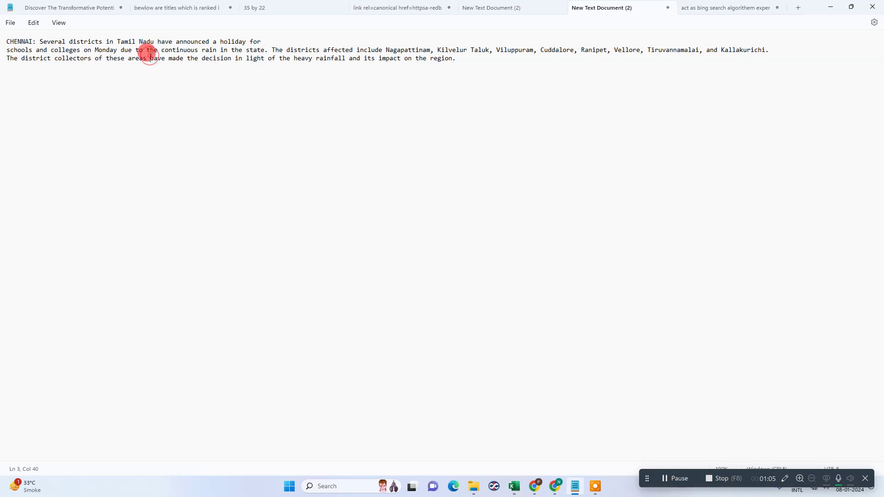
{"action": "key", "text": "ctrl+a"}
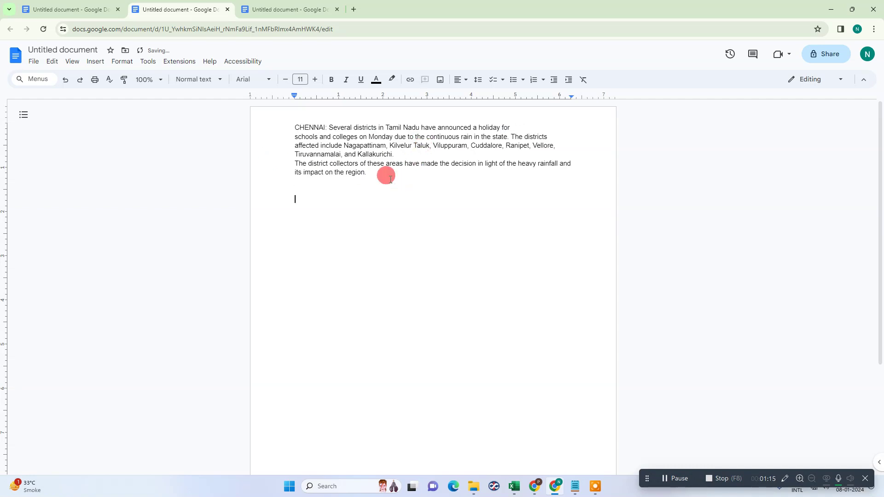
Check the pasted plain Chennai paragraph by selecting it, then Ctrl+Tab to the shaded Verdana copy.
{"action": "left_click_drag", "start_coordinate": [390, 179], "coordinate": [272, 124]}
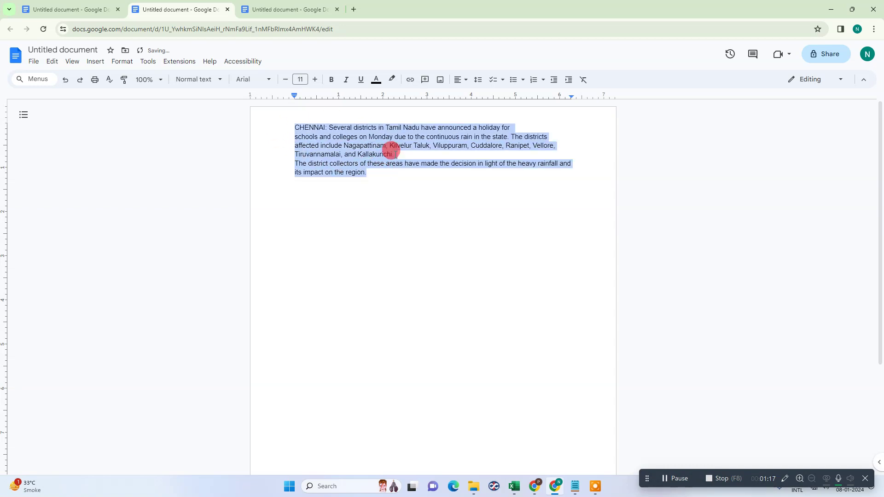
{"action": "left_click", "coordinate": [375, 166]}
{"action": "left_click_drag", "start_coordinate": [368, 172], "coordinate": [282, 118]}
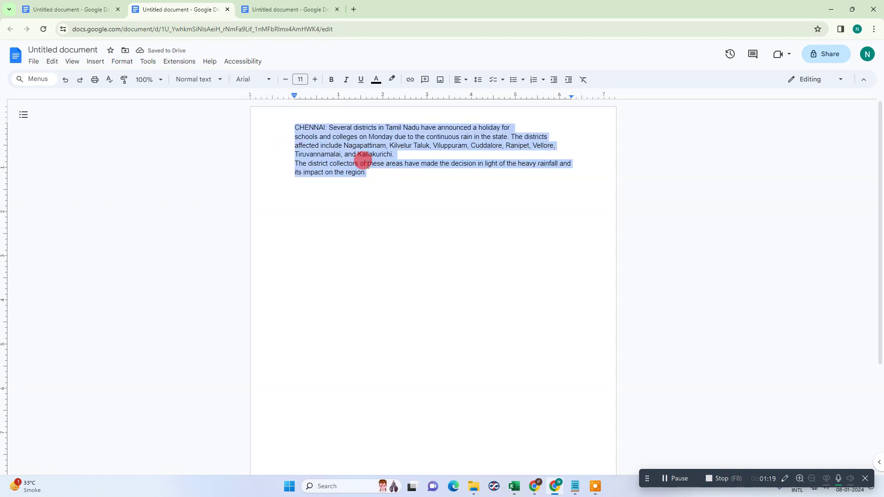
{"action": "left_click", "coordinate": [363, 160]}
{"action": "key", "text": "ctrl+Tab"}
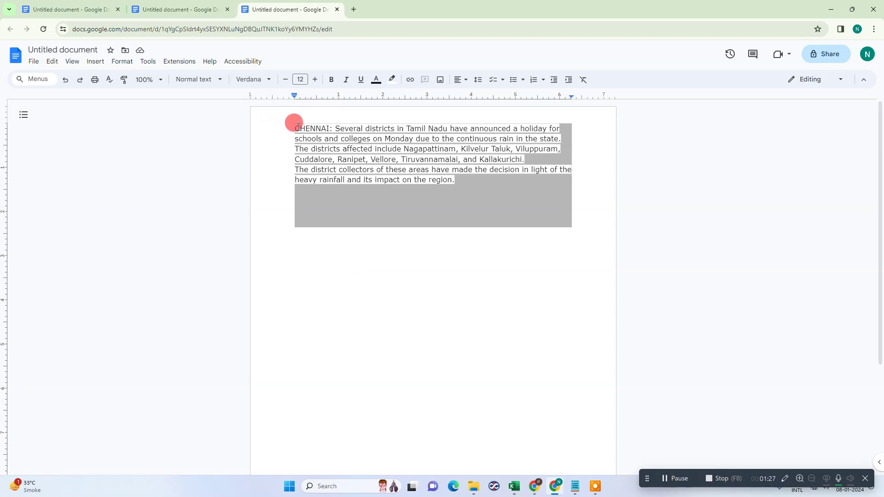
Select the shaded Chennai paragraph from 'CHENNAI' to its end after several trial selections.
{"action": "left_click_drag", "start_coordinate": [296, 129], "coordinate": [454, 174]}
{"action": "left_click", "coordinate": [460, 252]}
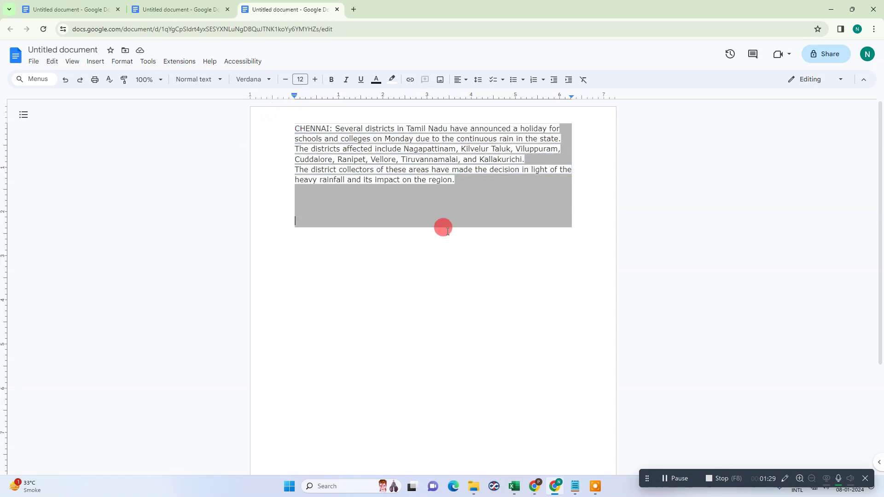
{"action": "mouse_move", "coordinate": [437, 225]}
{"action": "left_mouse_down"}
{"action": "mouse_move", "coordinate": [354, 164]}
{"action": "mouse_move", "coordinate": [257, 122]}
{"action": "left_mouse_up"}
{"action": "left_click", "coordinate": [365, 275]}
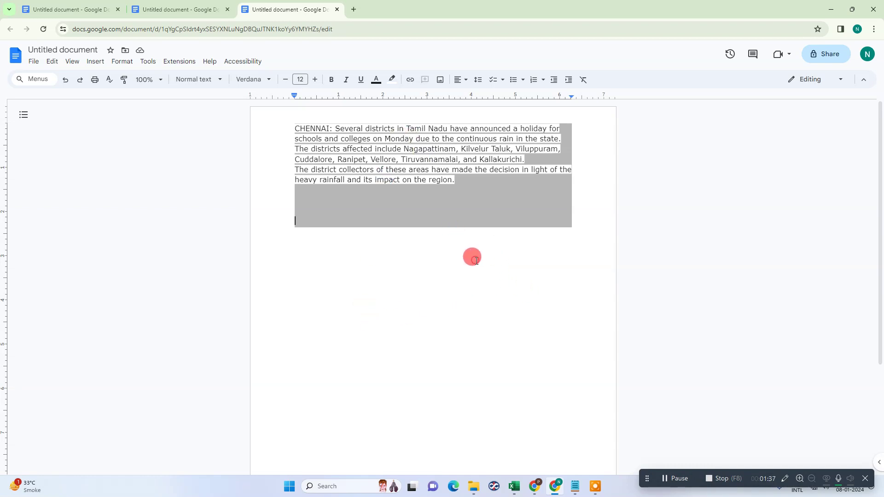
{"action": "key", "text": "ctrl+a"}
{"action": "left_click", "coordinate": [435, 277]}
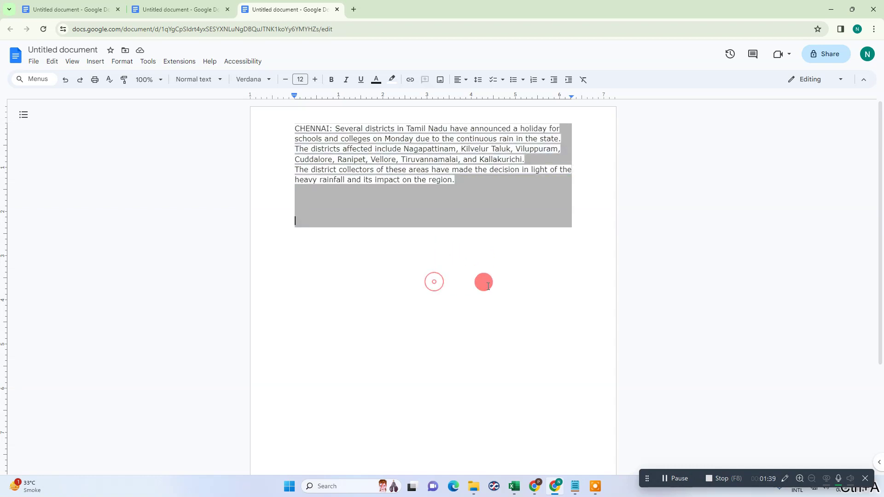
{"action": "key", "text": "ctrl+a"}
{"action": "left_click", "coordinate": [378, 274]}
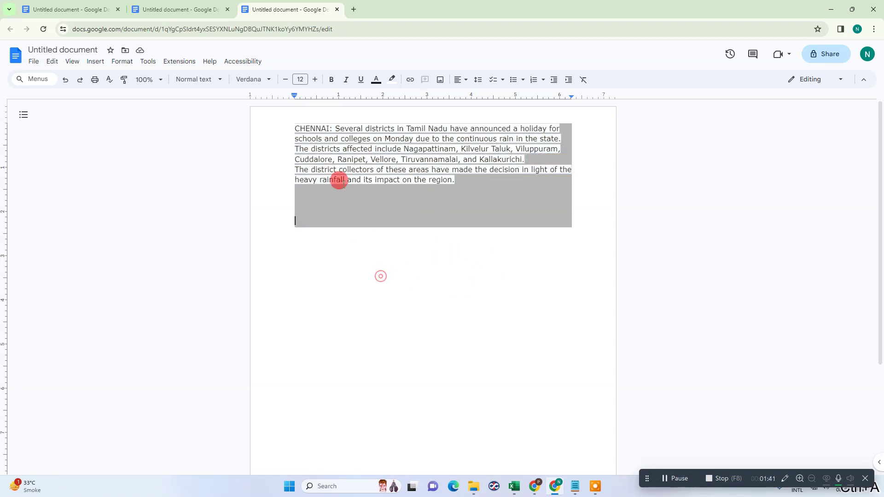
{"action": "mouse_move", "coordinate": [294, 128]}
{"action": "left_mouse_down"}
{"action": "mouse_move", "coordinate": [498, 184]}
{"action": "mouse_move", "coordinate": [377, 265]}
{"action": "left_mouse_up"}
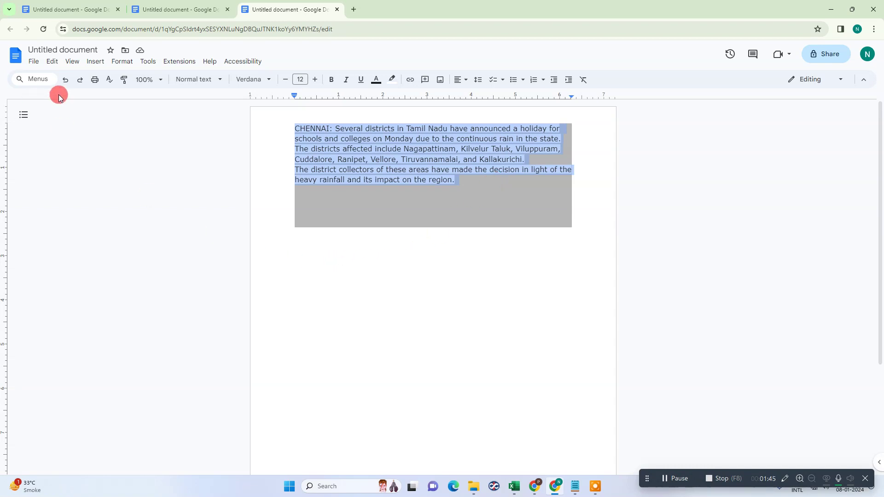
{"action": "left_click", "coordinate": [123, 65]}
Apply a white background colour to the paragraph in Borders and shading.
{"action": "left_click", "coordinate": [147, 97]}
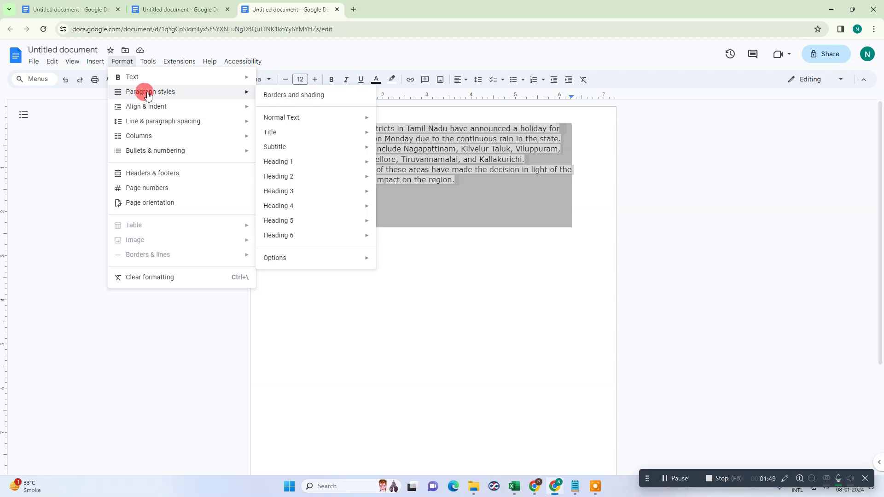
{"action": "left_click", "coordinate": [323, 96]}
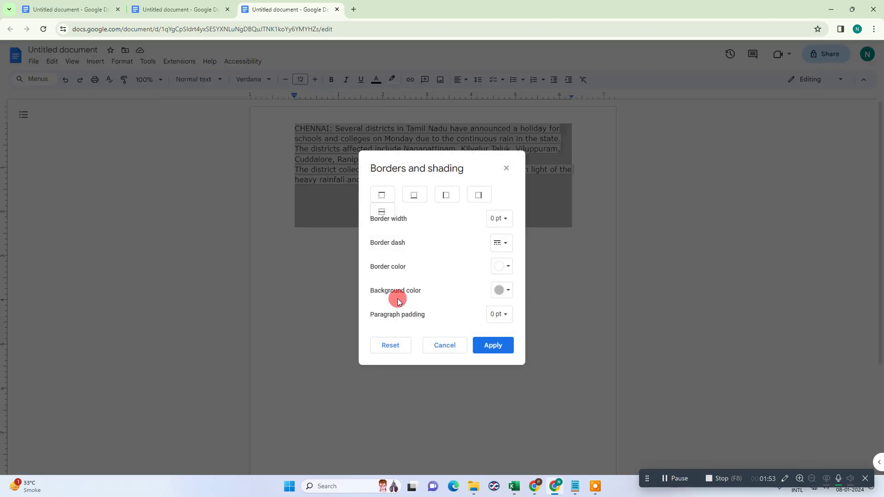
{"action": "left_click_drag", "start_coordinate": [369, 292], "coordinate": [414, 295]}
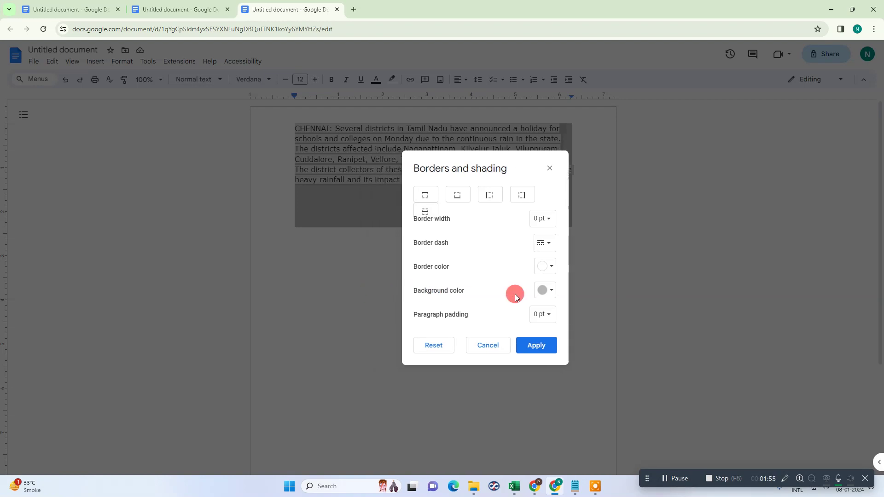
{"action": "left_click", "coordinate": [547, 296]}
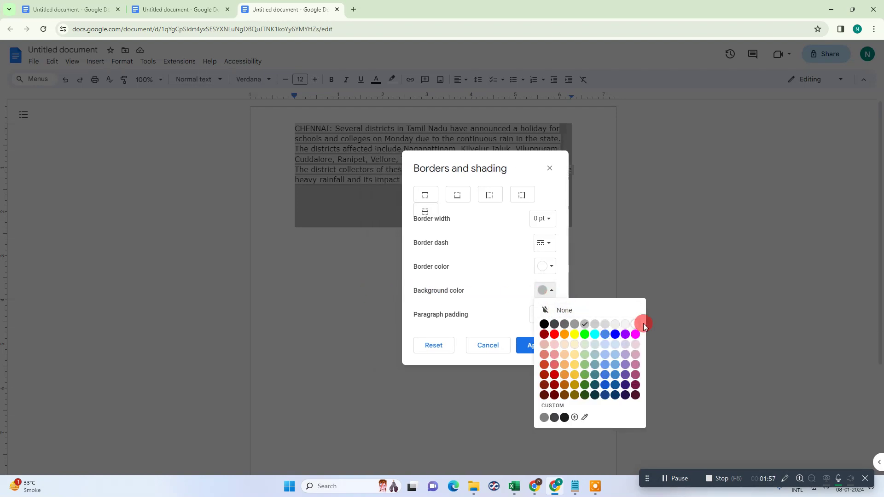
{"action": "left_click", "coordinate": [562, 315]}
{"action": "left_click", "coordinate": [548, 342]}
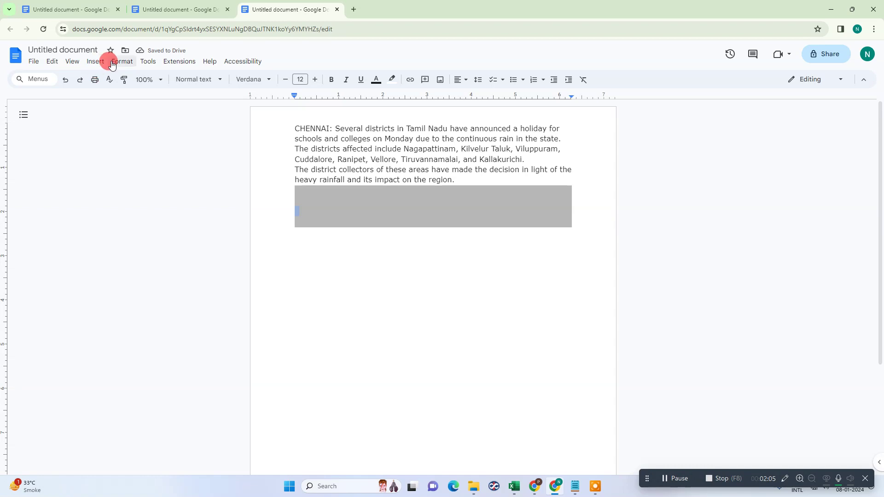
Reset the paragraph background colour in Borders and shading and apply it.
{"action": "left_click", "coordinate": [94, 62]}
{"action": "left_click", "coordinate": [288, 93]}
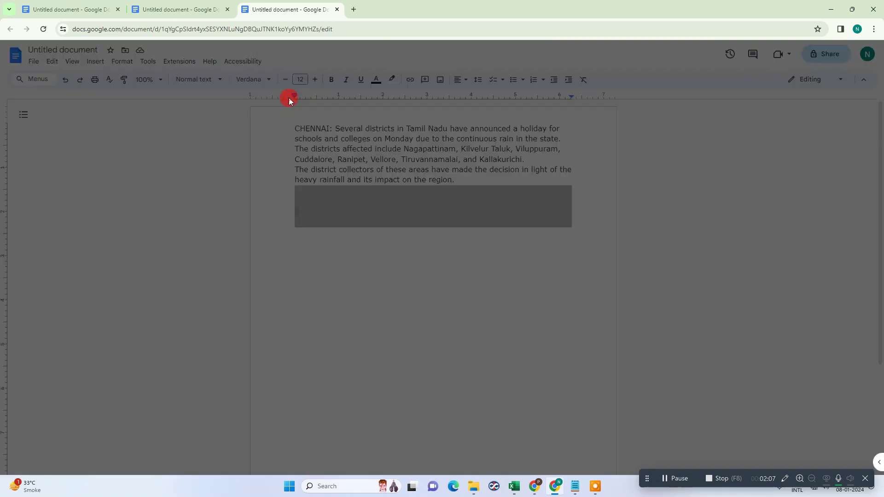
{"action": "left_click", "coordinate": [502, 290]}
{"action": "left_click", "coordinate": [527, 311]}
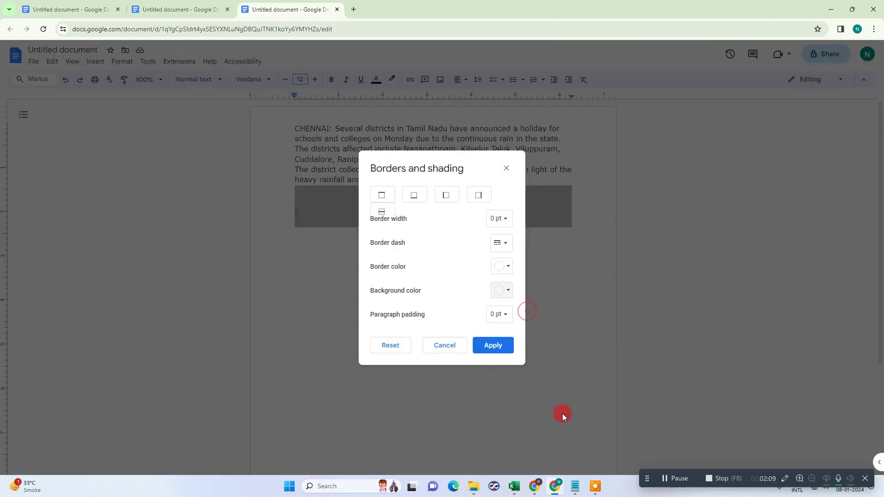
{"action": "left_click", "coordinate": [501, 355]}
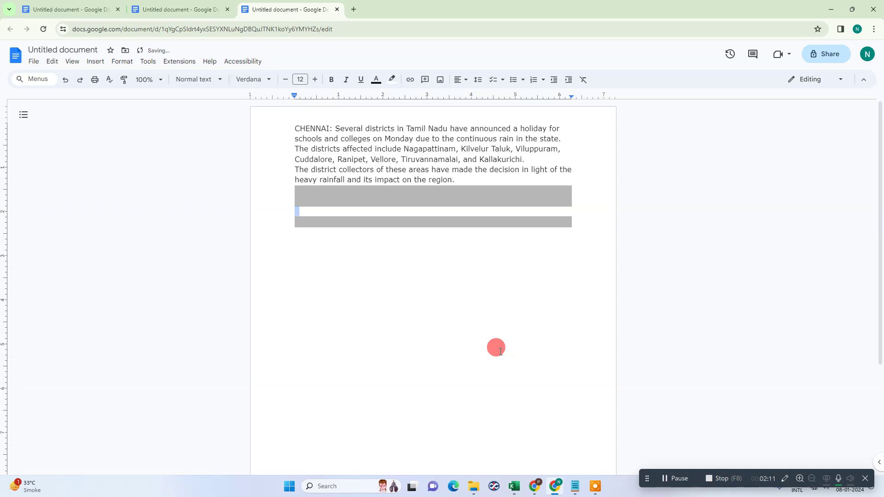
Set the grey empty lines below the paragraph to no background colour.
{"action": "left_click", "coordinate": [294, 197]}
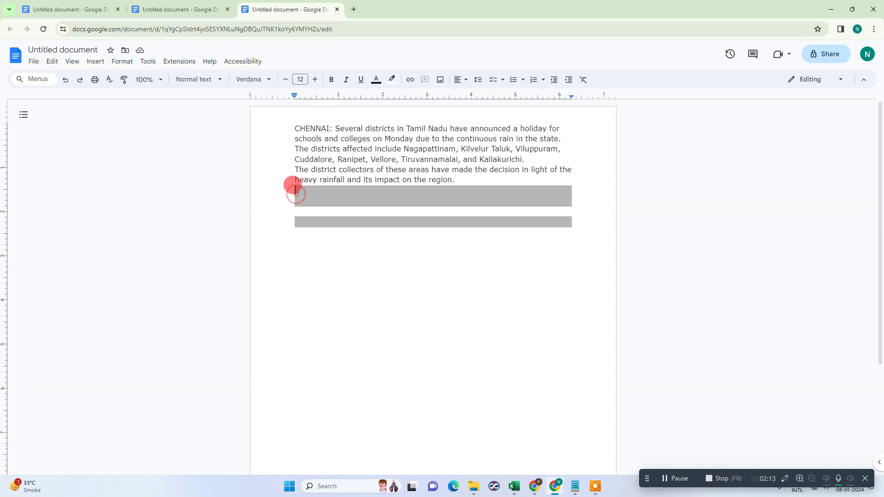
{"action": "left_click_drag", "start_coordinate": [296, 193], "coordinate": [364, 215]}
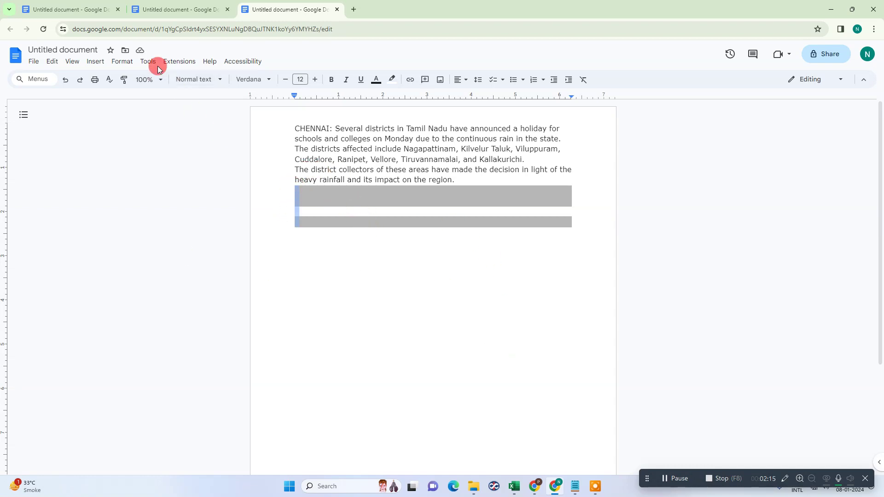
{"action": "left_click", "coordinate": [122, 61]}
{"action": "mouse_move", "coordinate": [151, 93]}
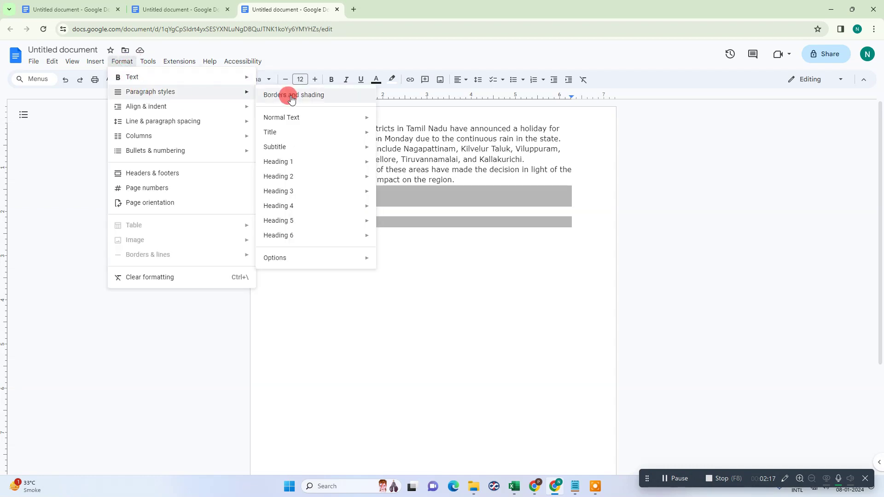
{"action": "left_click", "coordinate": [292, 96]}
{"action": "left_click", "coordinate": [505, 290]}
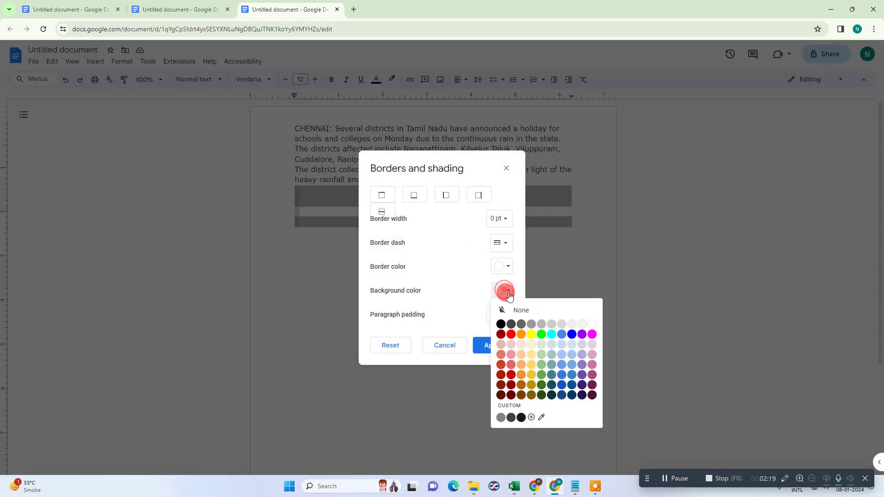
{"action": "left_click", "coordinate": [509, 310]}
{"action": "left_click", "coordinate": [488, 347]}
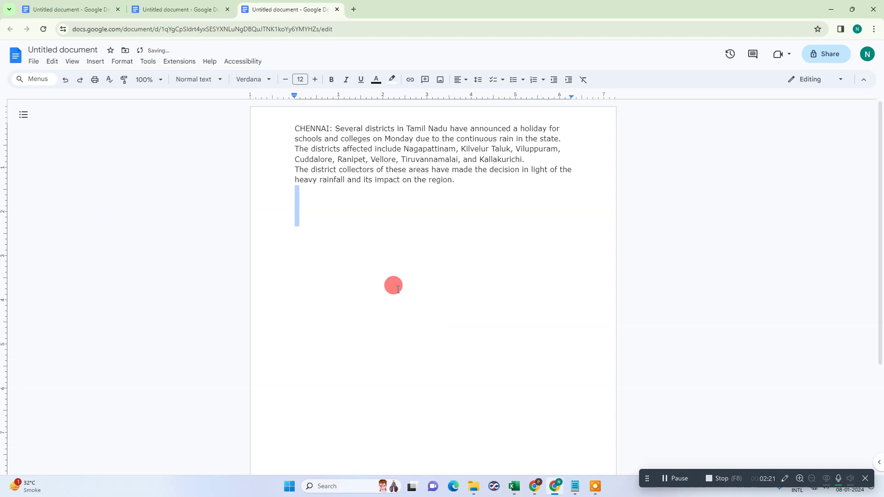
Undo the last shading removal with Ctrl+Z.
{"action": "left_click", "coordinate": [401, 159]}
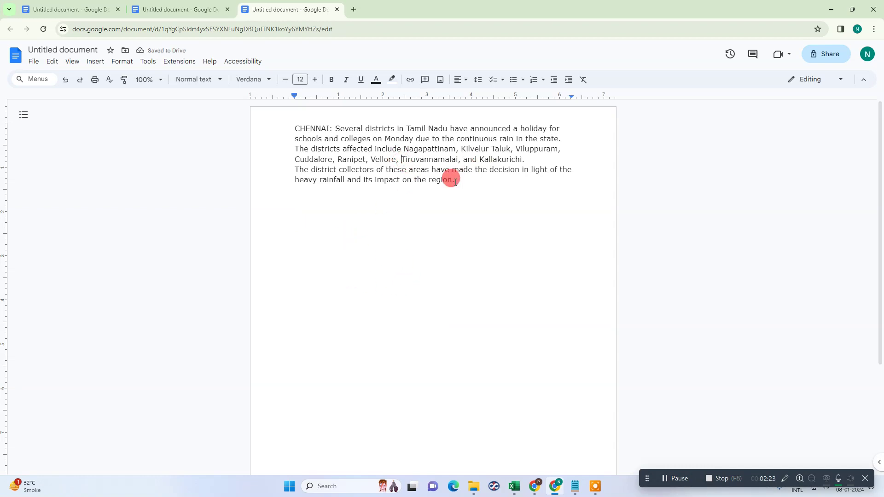
{"action": "key", "text": "ctrl+z"}
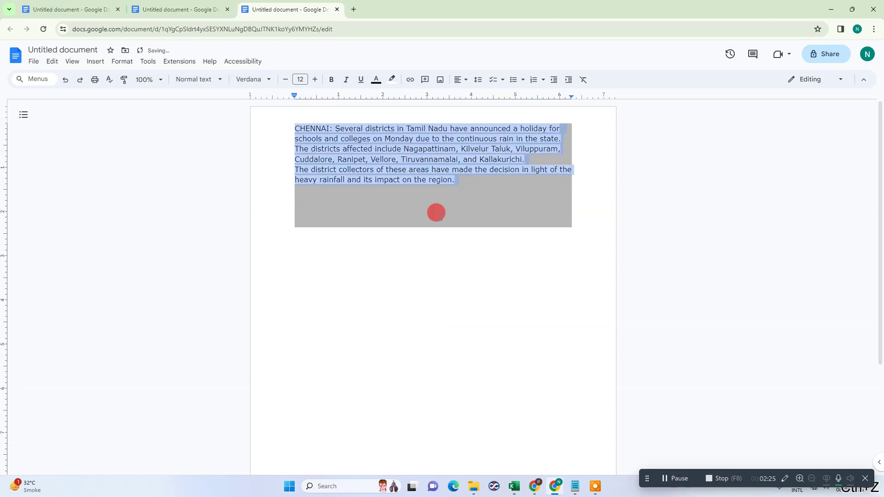
{"action": "left_click", "coordinate": [437, 213]}
{"action": "left_click", "coordinate": [52, 61]}
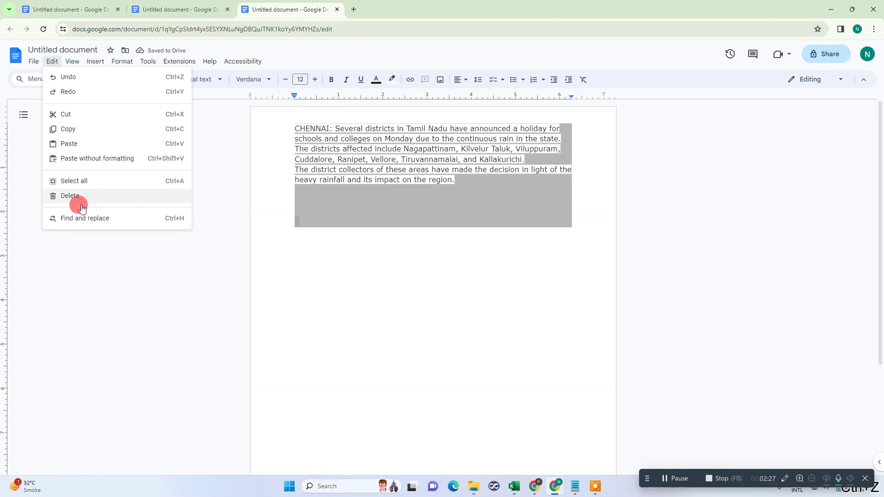
Set a white page colour for the whole document in Page setup.
{"action": "left_click", "coordinate": [34, 61]}
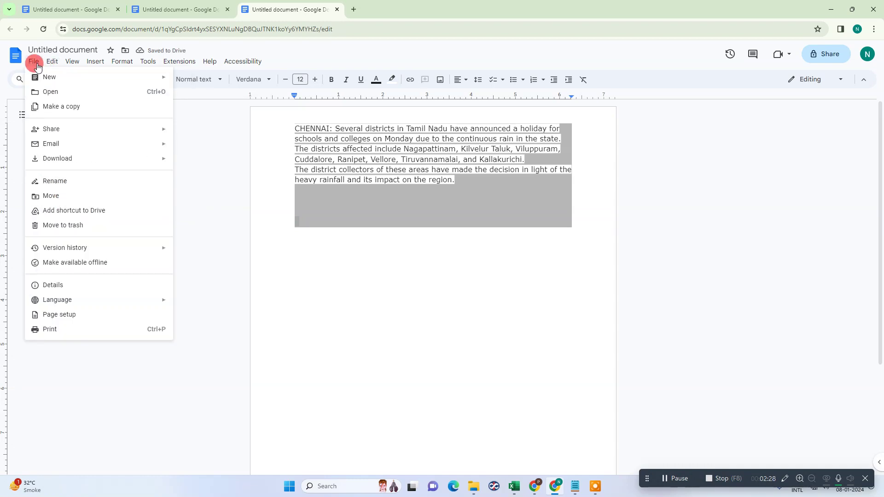
{"action": "left_click", "coordinate": [93, 315]}
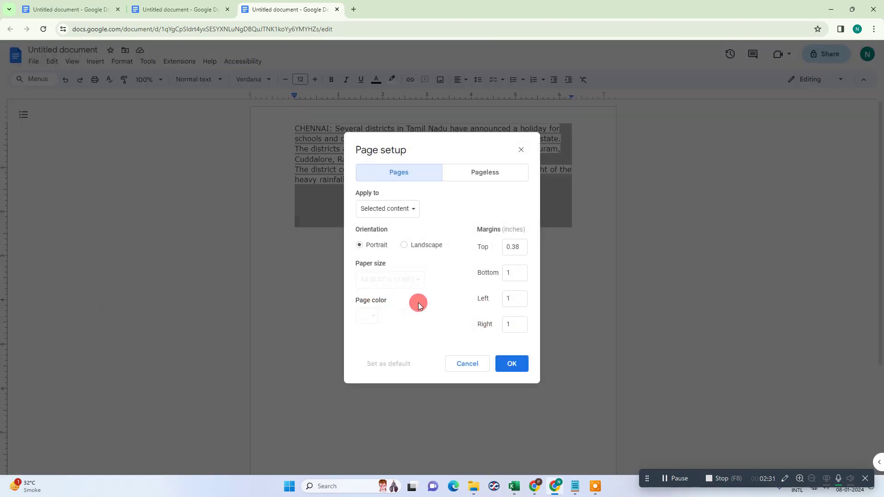
{"action": "left_click", "coordinate": [397, 209]}
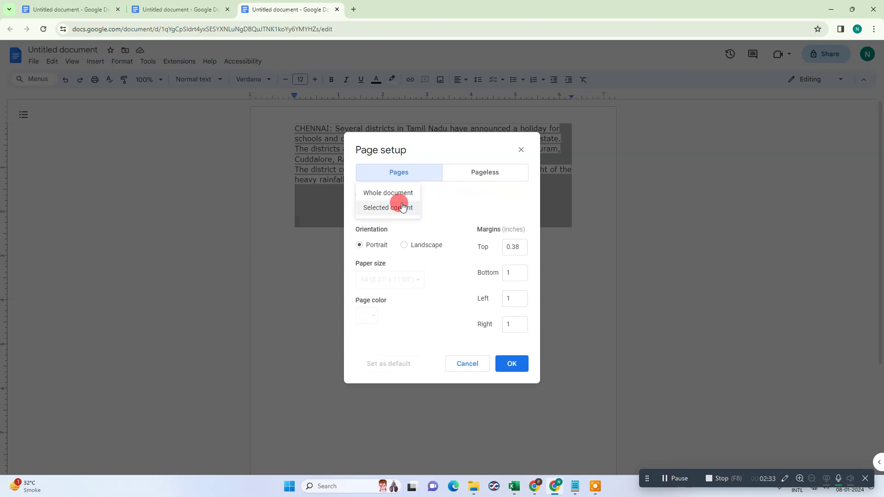
{"action": "left_click", "coordinate": [410, 193]}
{"action": "left_click", "coordinate": [396, 219]}
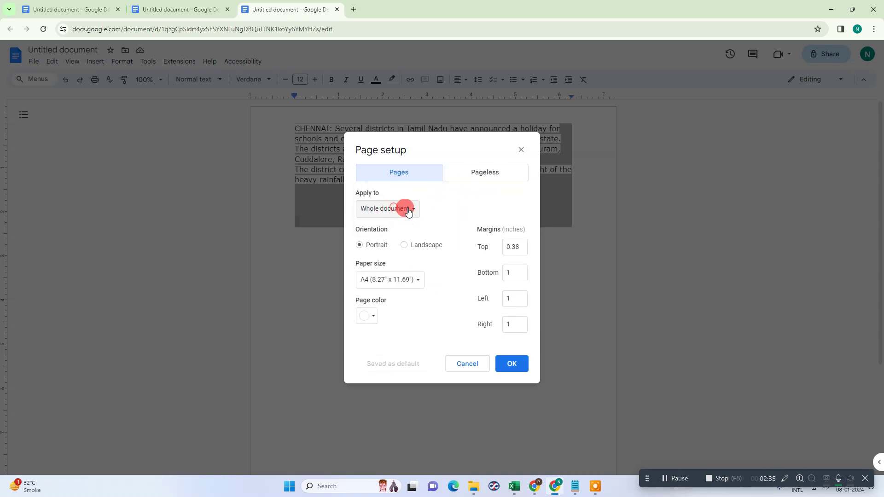
{"action": "left_click", "coordinate": [367, 315]}
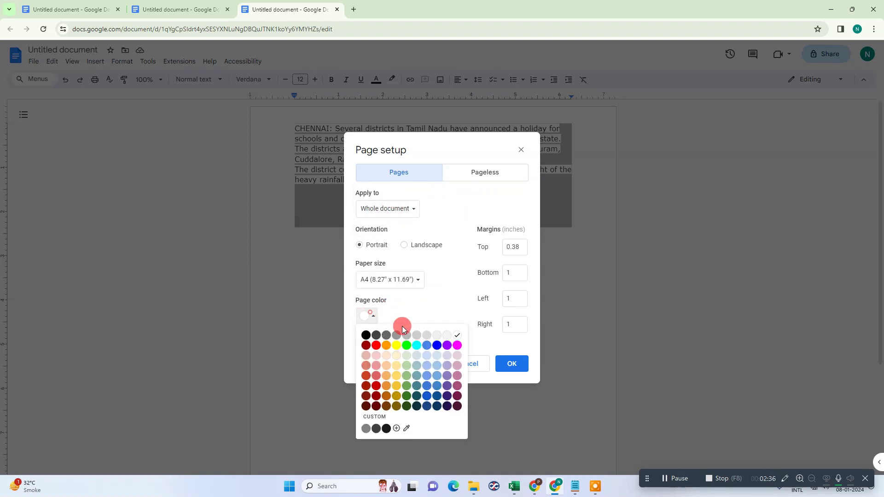
{"action": "left_click", "coordinate": [458, 336]}
{"action": "left_click", "coordinate": [512, 364]}
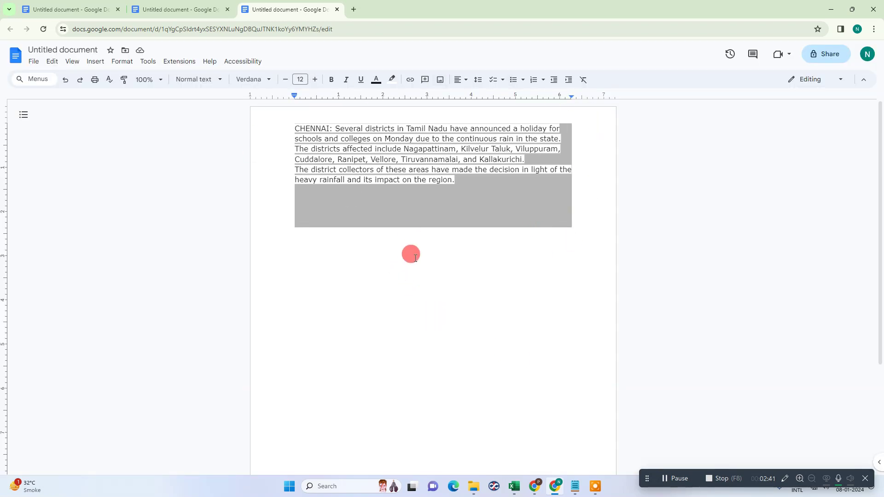
Select the whole news paragraph together with the empty lines beneath it.
{"action": "left_click", "coordinate": [51, 64]}
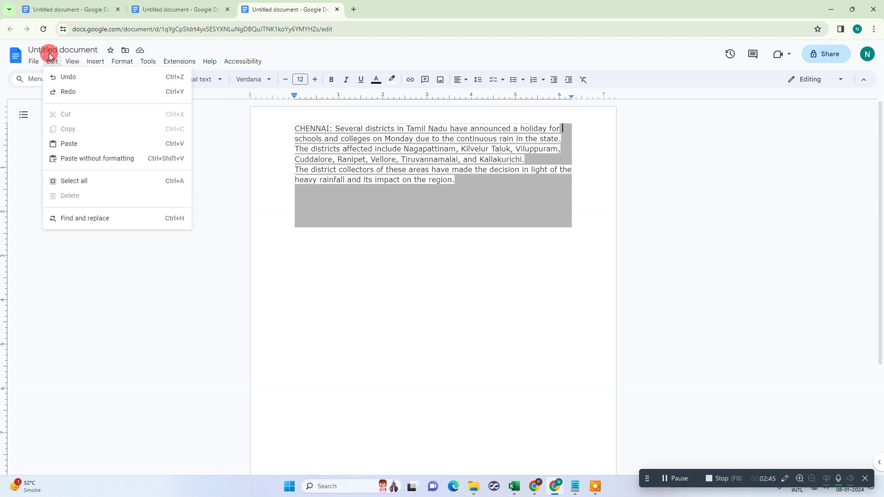
{"action": "left_click", "coordinate": [397, 271]}
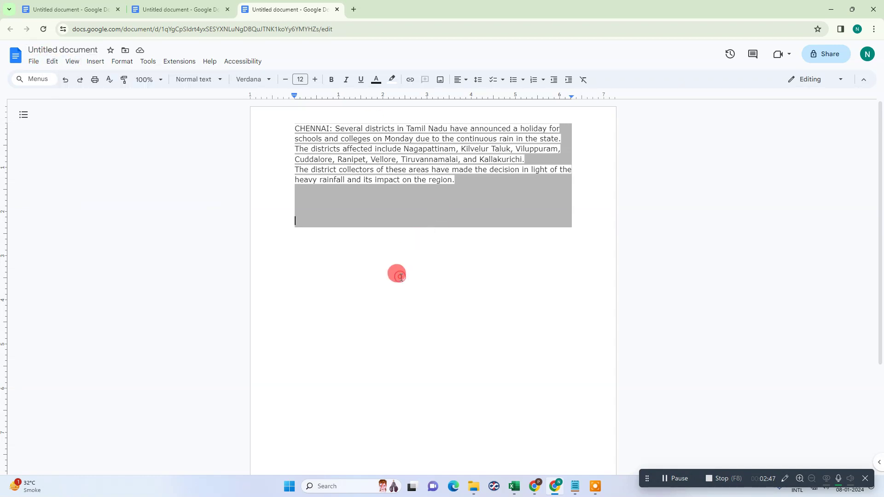
{"action": "left_click", "coordinate": [53, 64]}
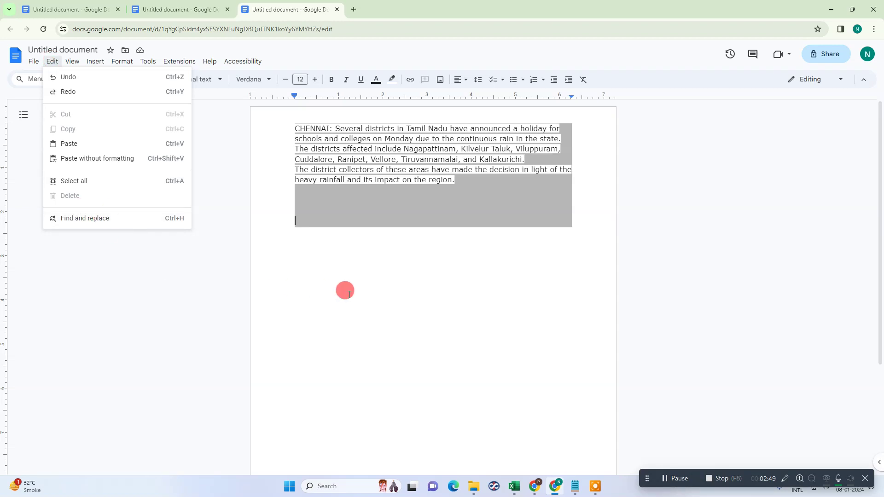
{"action": "left_click", "coordinate": [396, 295]}
{"action": "left_click_drag", "start_coordinate": [297, 131], "coordinate": [492, 197]}
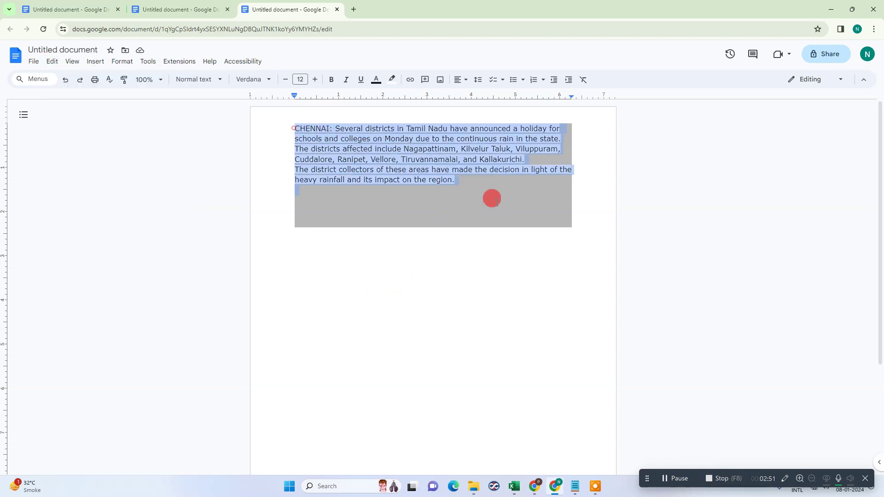
Set the selection's background colour to none, then move to the Arial copy's document.
{"action": "left_click", "coordinate": [120, 61]}
{"action": "mouse_move", "coordinate": [150, 92]}
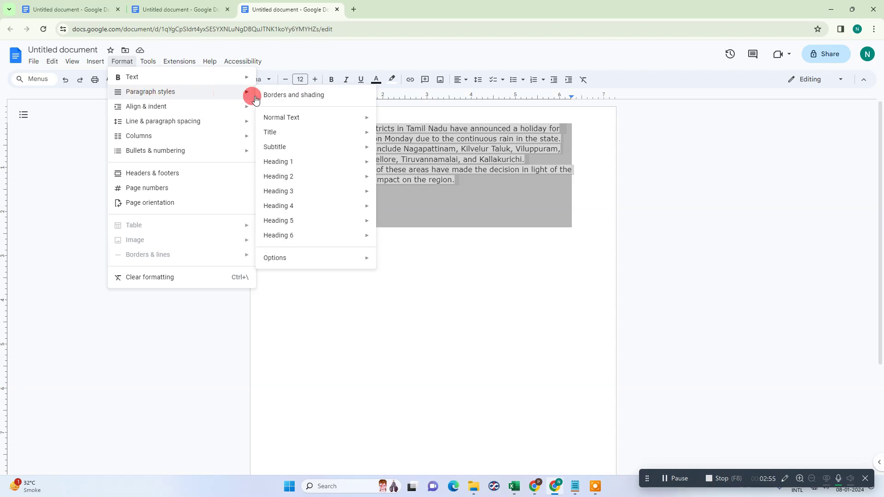
{"action": "left_click", "coordinate": [294, 96]}
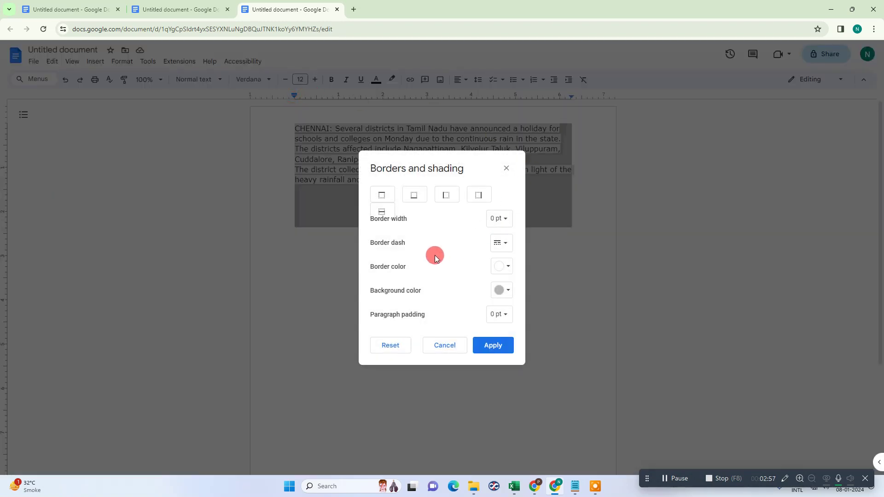
{"action": "left_click", "coordinate": [501, 294]}
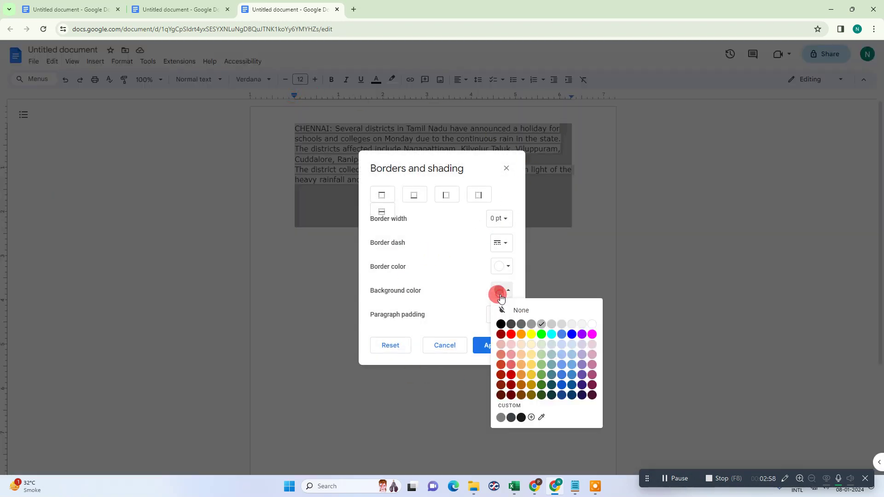
{"action": "left_click", "coordinate": [518, 311]}
{"action": "left_click", "coordinate": [507, 346]}
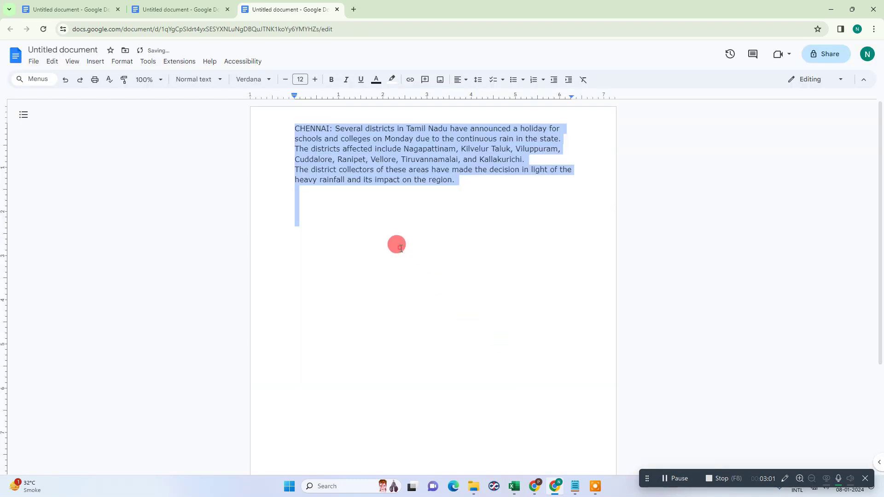
{"action": "left_click", "coordinate": [336, 249]}
{"action": "left_click", "coordinate": [177, 4]}
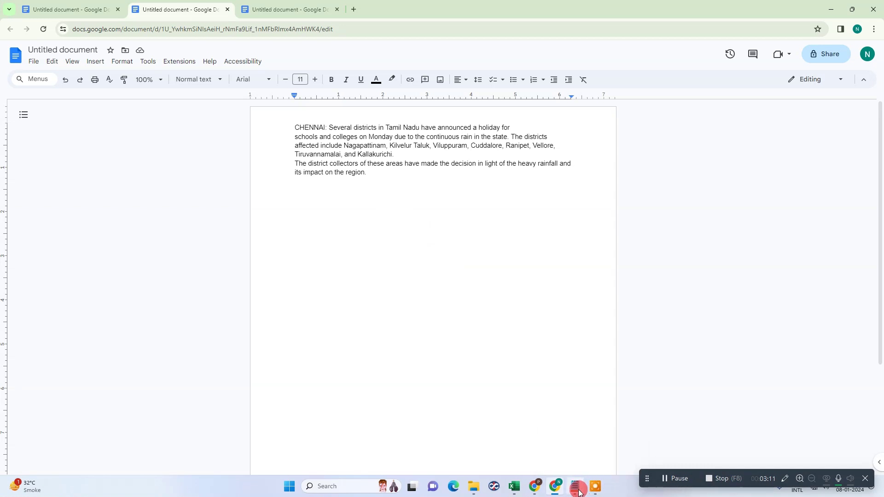
{"action": "mouse_move", "coordinate": [574, 487]}
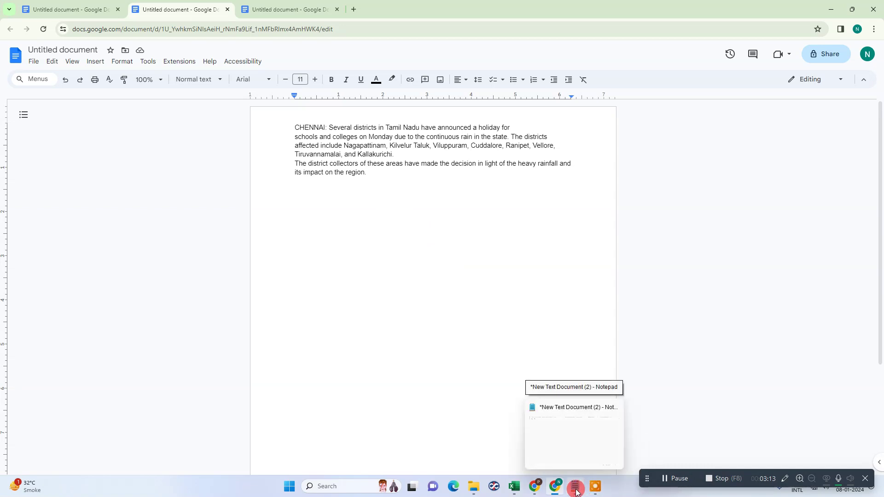
Click below and then inside the Chennai paragraph of the plain Arial document.
{"action": "left_click", "coordinate": [360, 315]}
{"action": "left_click", "coordinate": [399, 179]}
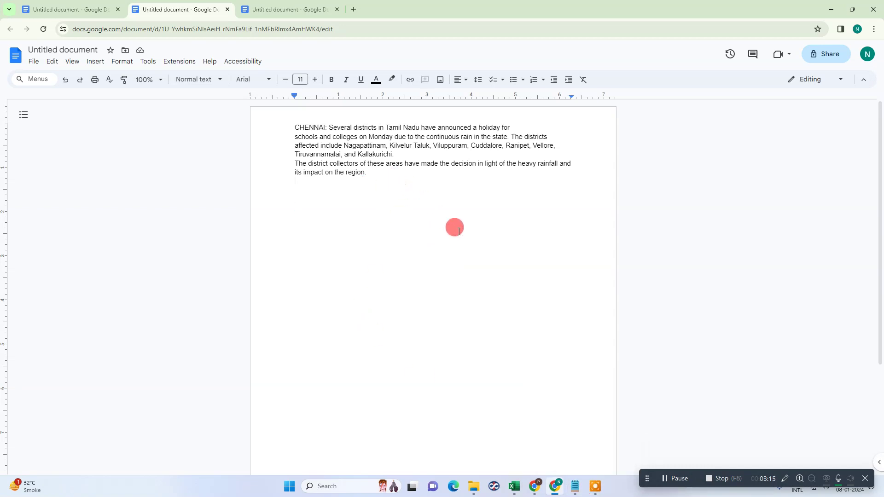